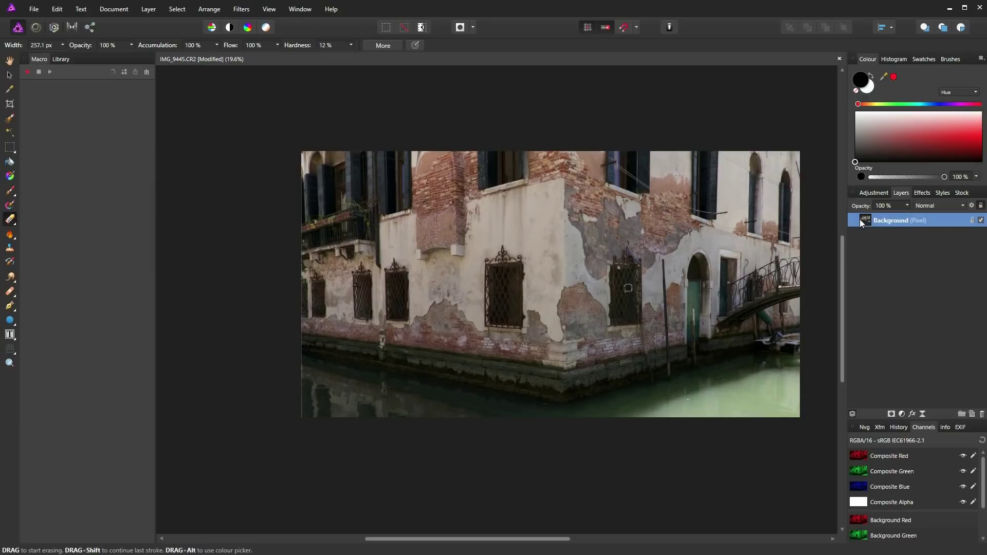
- Duplicate the photo layer and apply a Live Perspective Projection to the copy
key("ctrl+j")
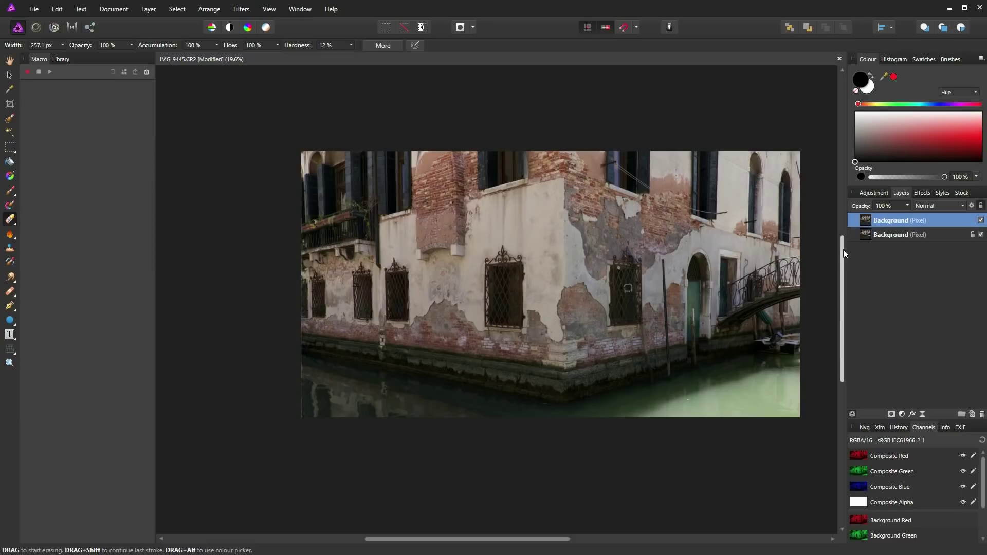
left_click(149, 8)
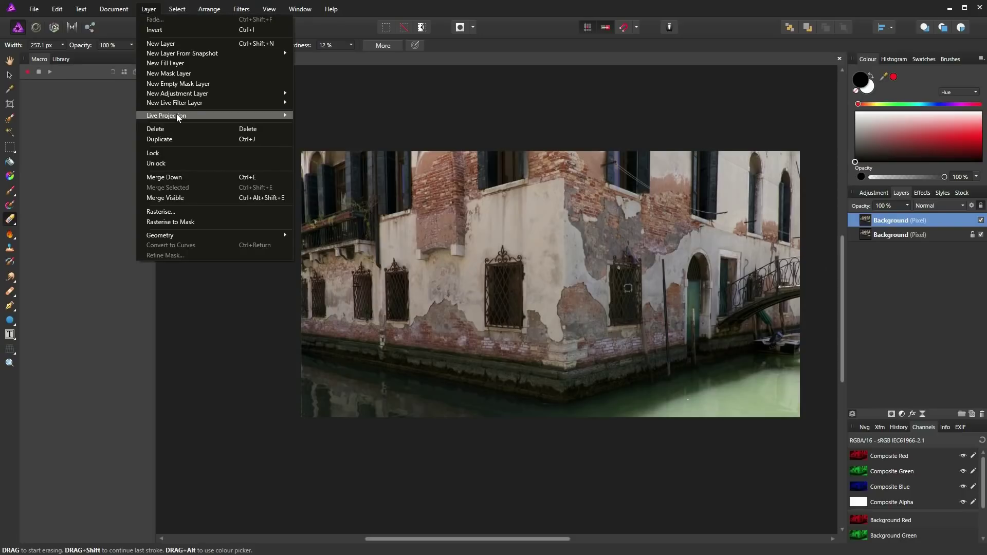
mouse_move(177, 113)
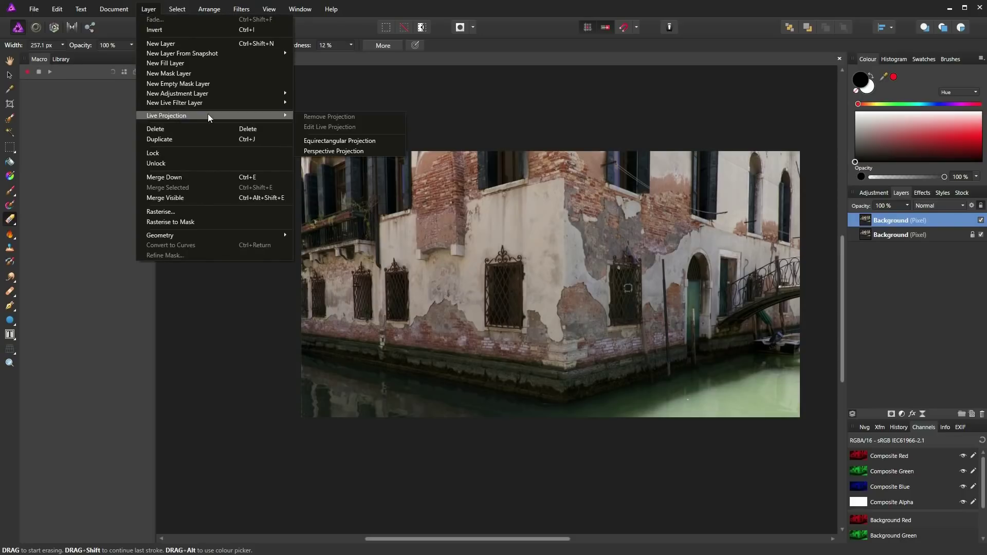
left_click(334, 149)
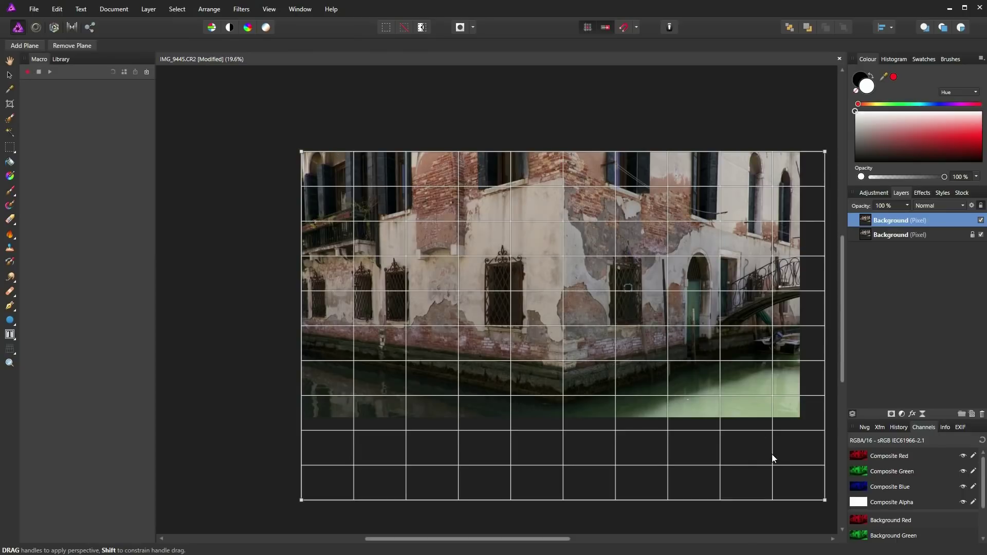
- Drag the perspective grid's four corners onto the left wall's edges and waterline
left_click_drag(825, 500, 564, 403)
left_click_drag(825, 152, 564, 150)
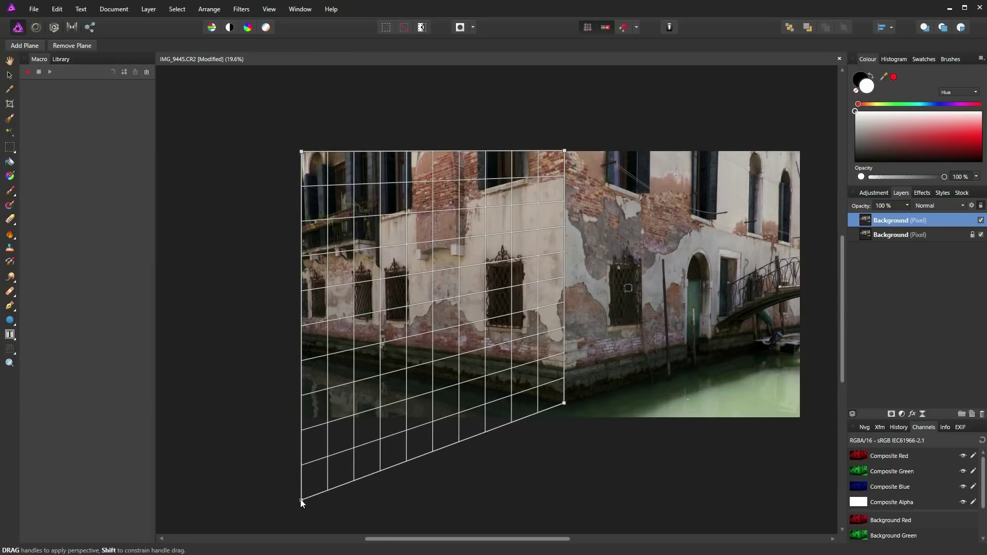
left_click_drag(301, 499, 383, 366)
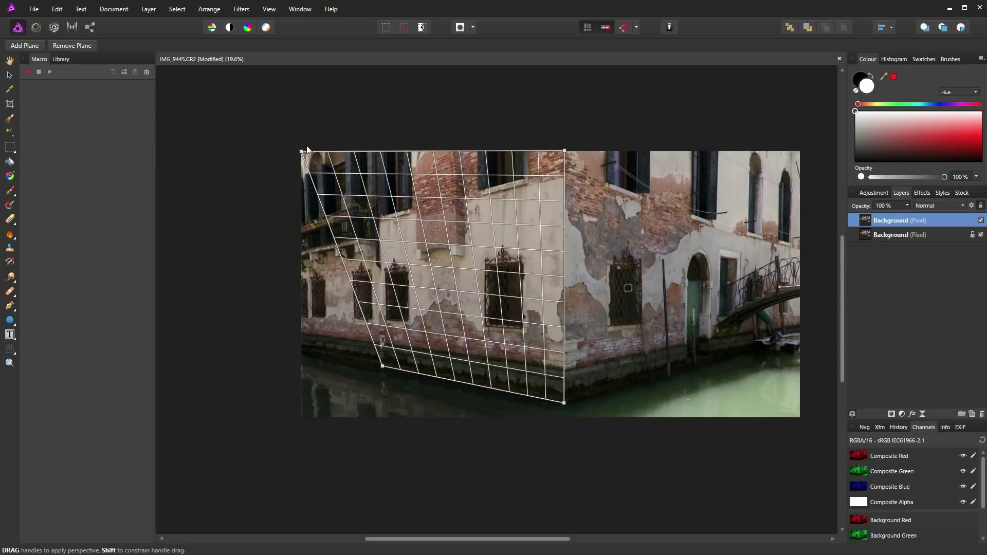
left_click_drag(300, 152, 381, 206)
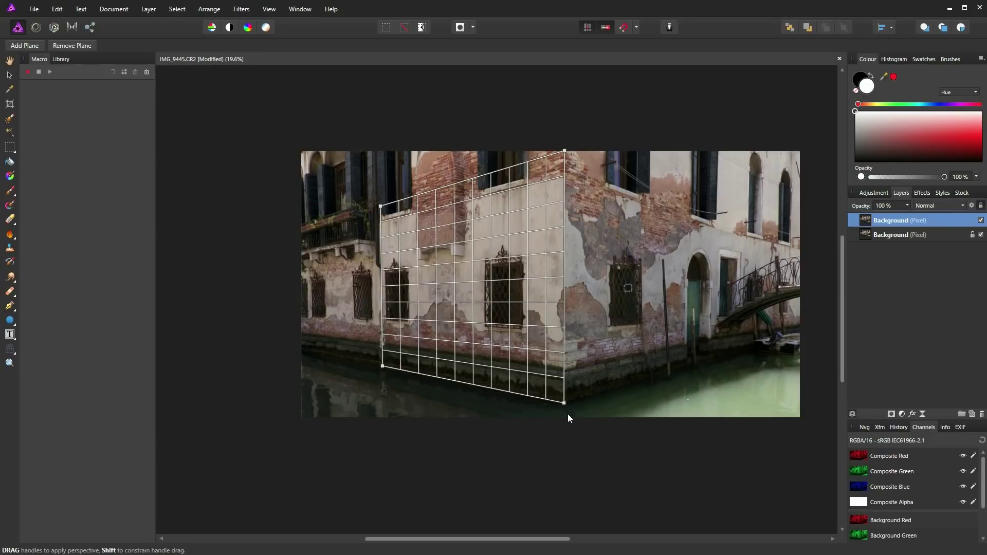
left_click_drag(565, 403, 565, 402)
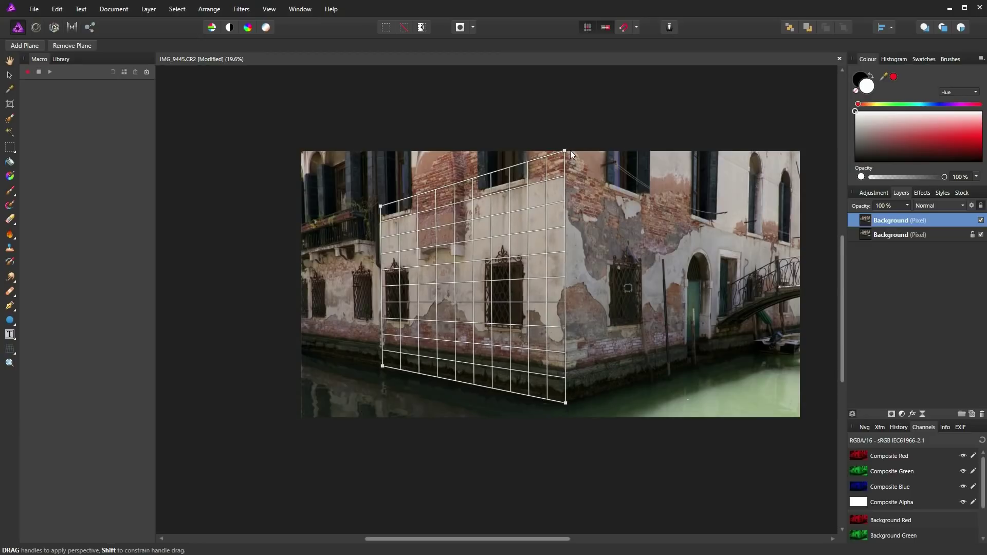
- Nudge the perspective grid's top-left corner precisely onto the wall's upper edge
scroll(562, 159, "up", 4)
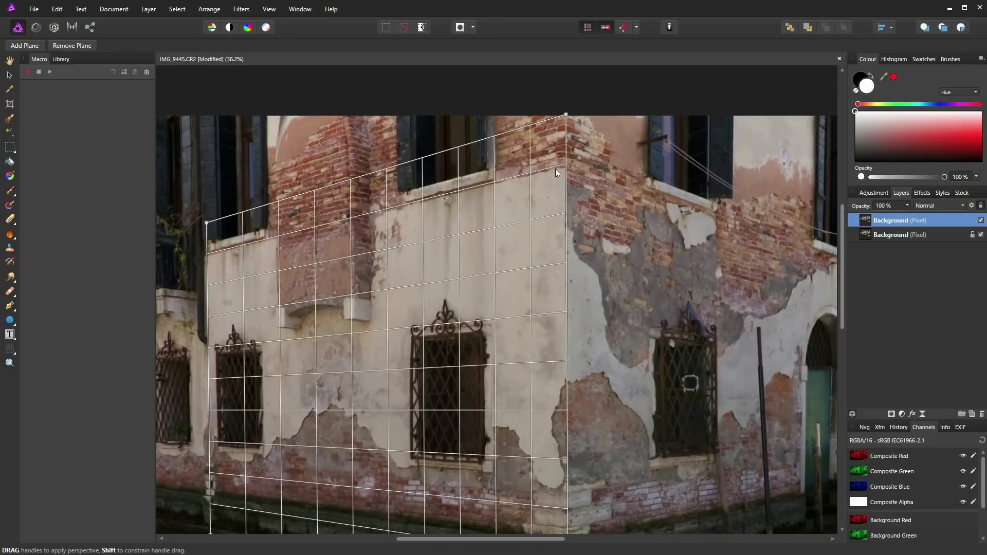
scroll(553, 436, "down", 2)
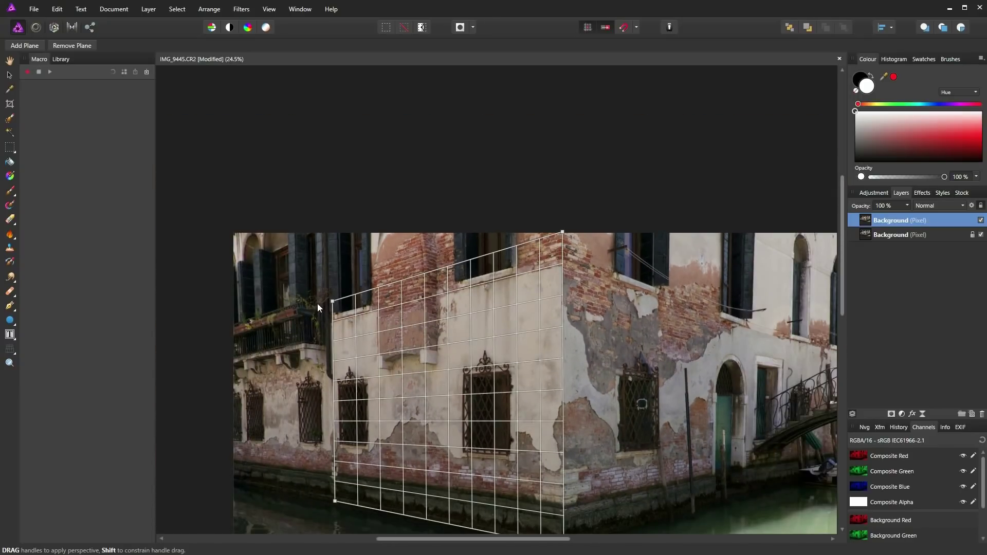
left_click_drag(332, 300, 330, 300)
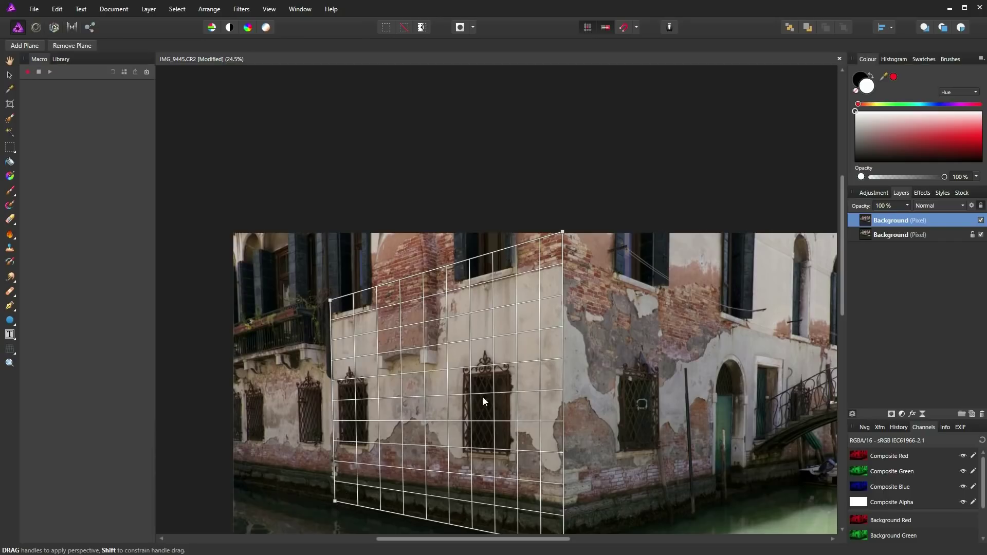
scroll(439, 287, "down", 2)
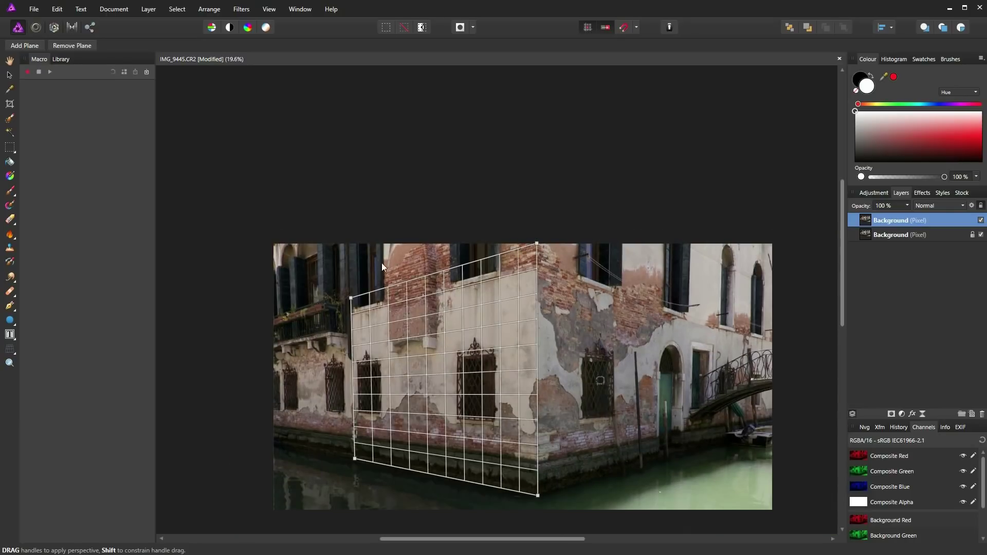
- Commit the projection with the Move Tool so the left wall appears face-on
left_click(9, 78)
scroll(433, 317, "down", 1)
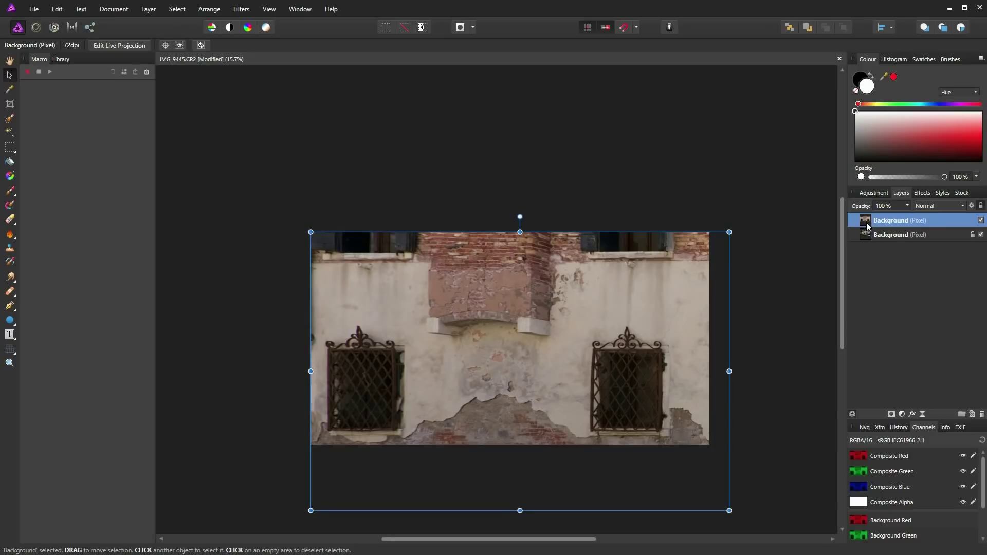
- Duplicate the flattened wall layer and delete all its pixels, leaving an empty top layer
key("ctrl+j")
left_click(865, 225, "ctrl")
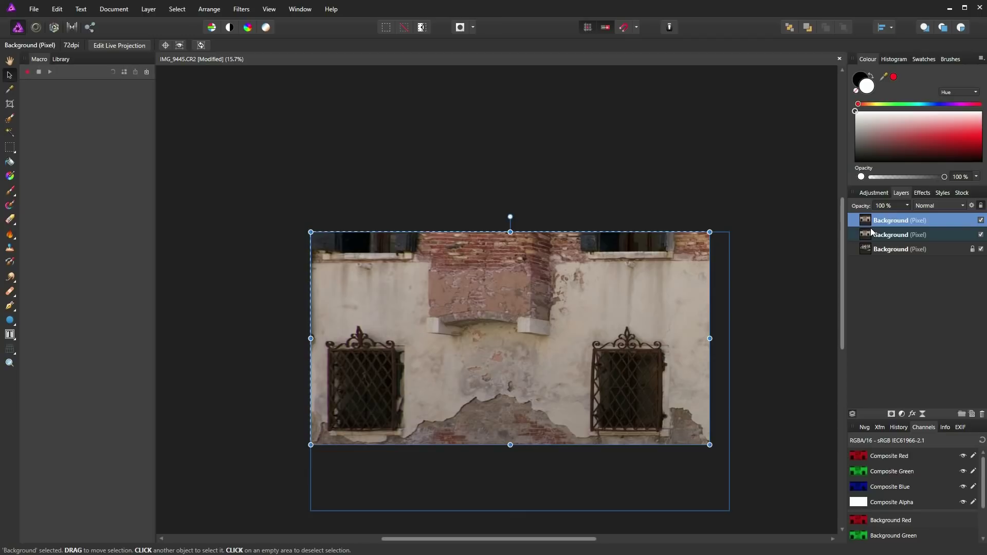
key("Delete")
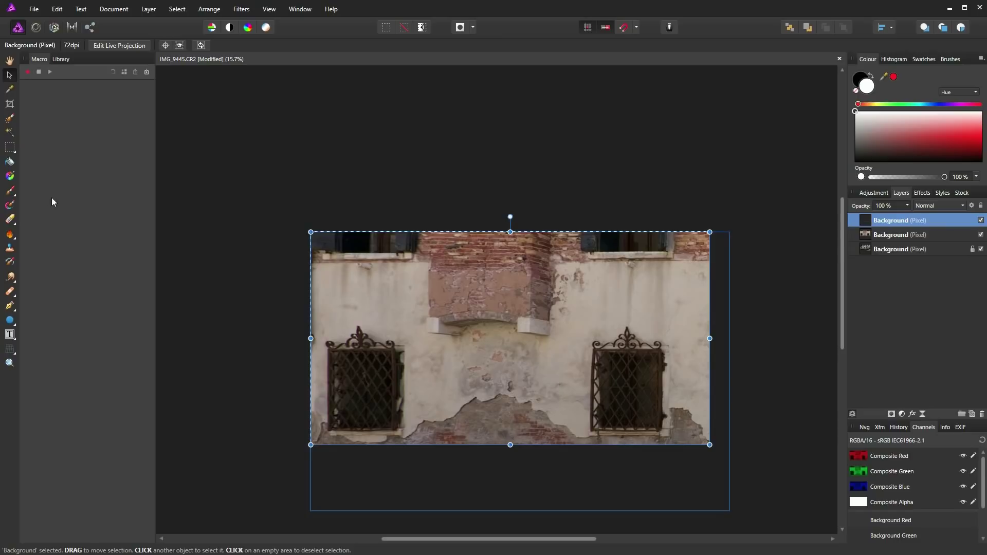
- Add a horizontal guide in the Guides Manager and raise it to the window ornament tops
left_click(10, 249)
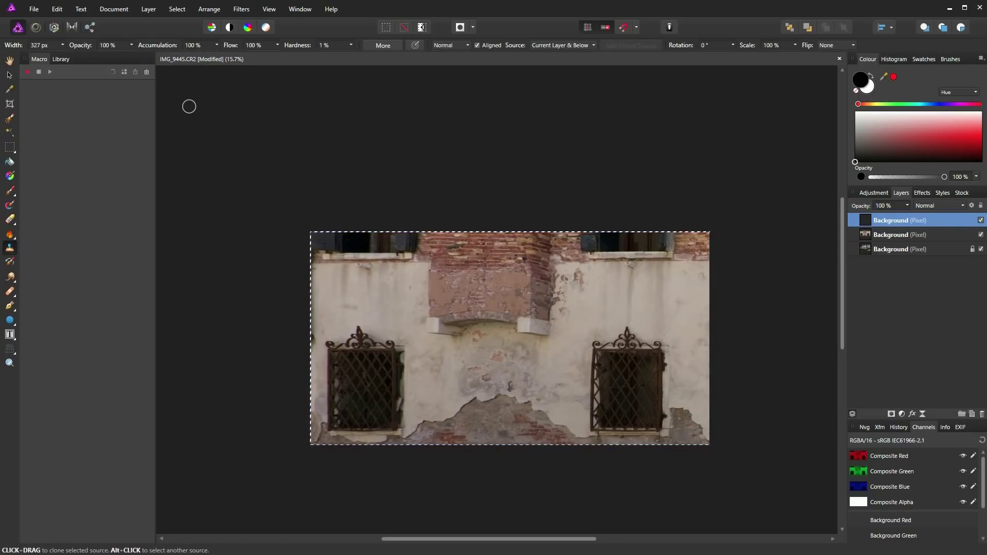
left_click(269, 9)
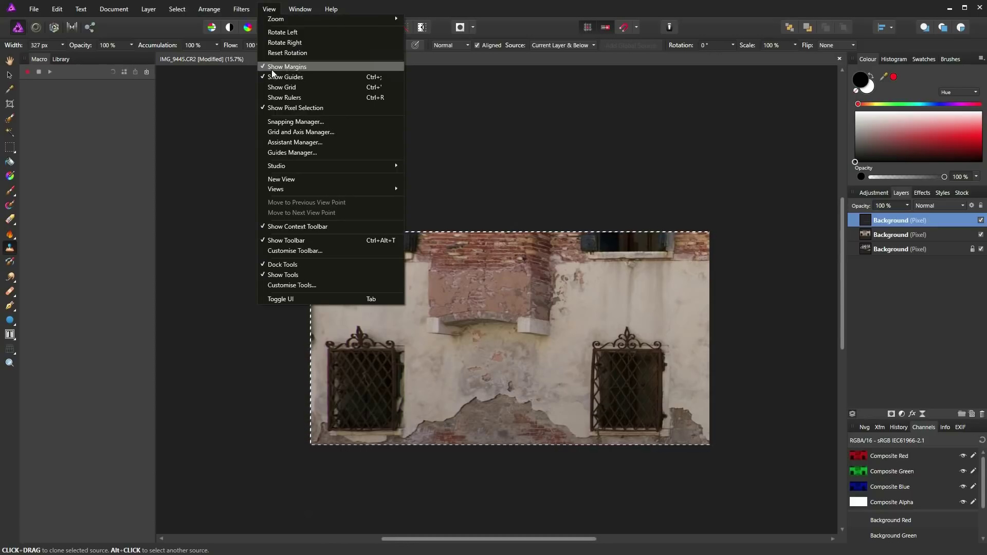
left_click(291, 153)
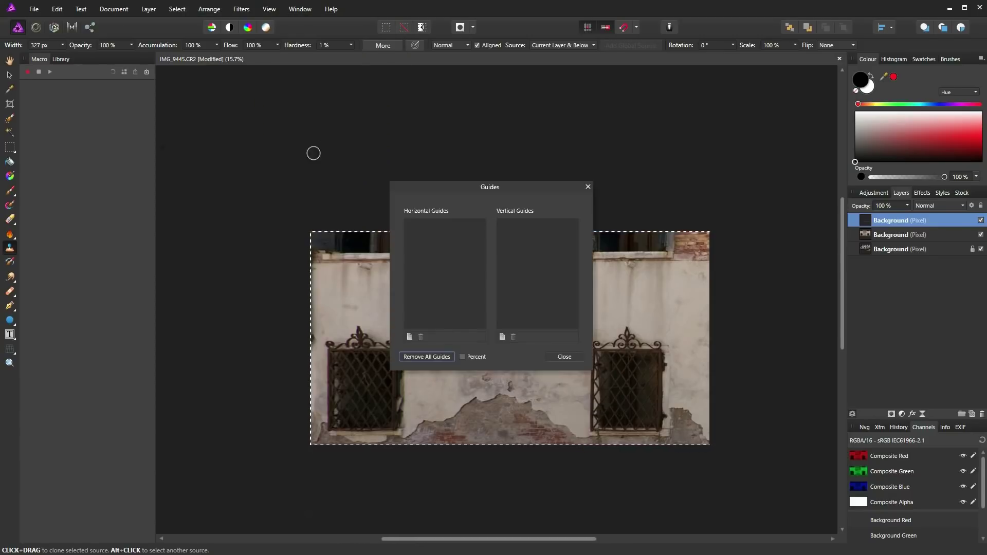
left_click(409, 337)
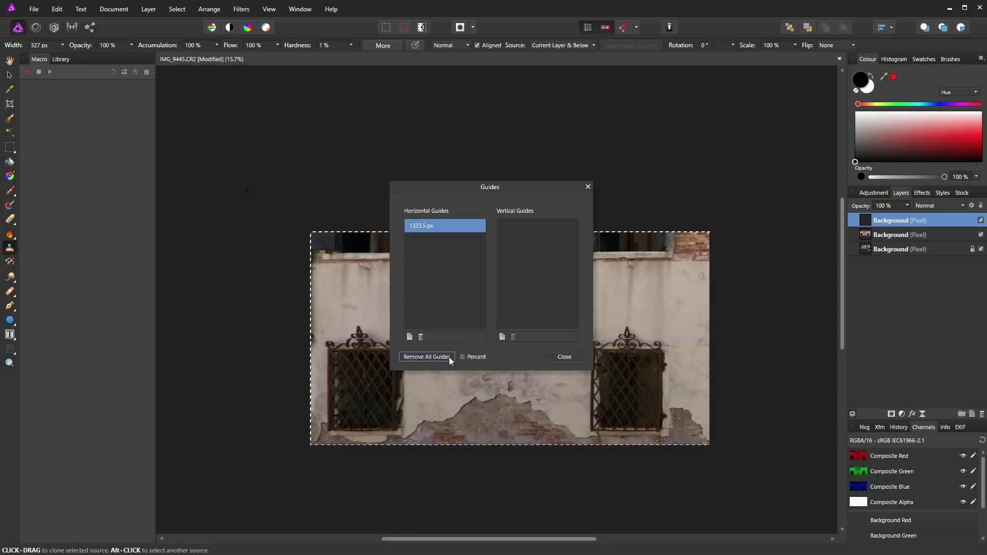
left_click(558, 356)
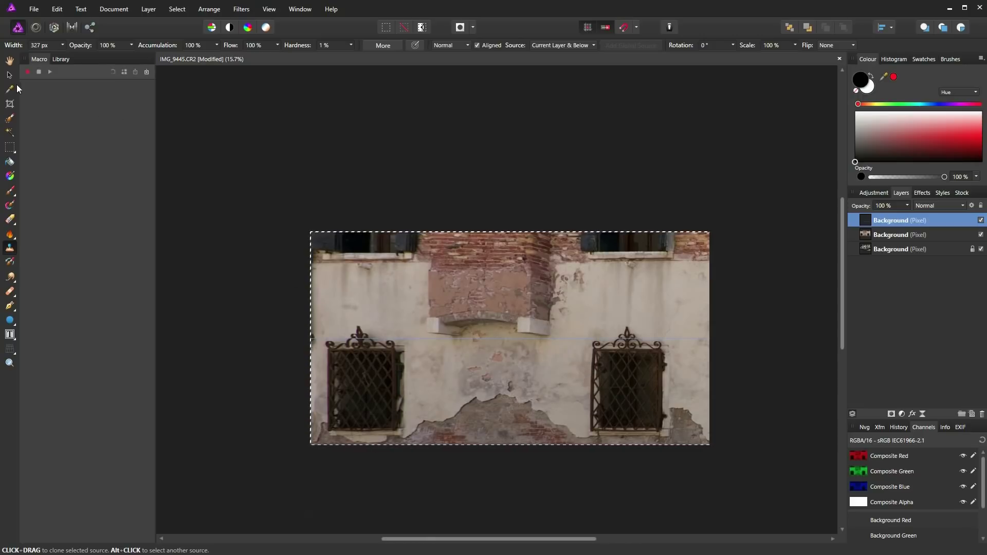
left_click(9, 75)
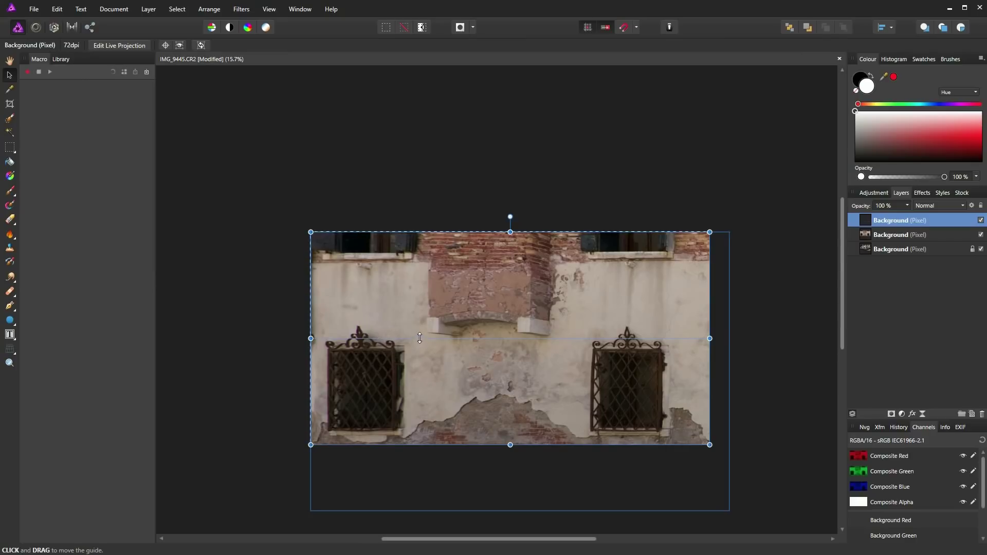
left_click_drag(419, 338, 417, 326)
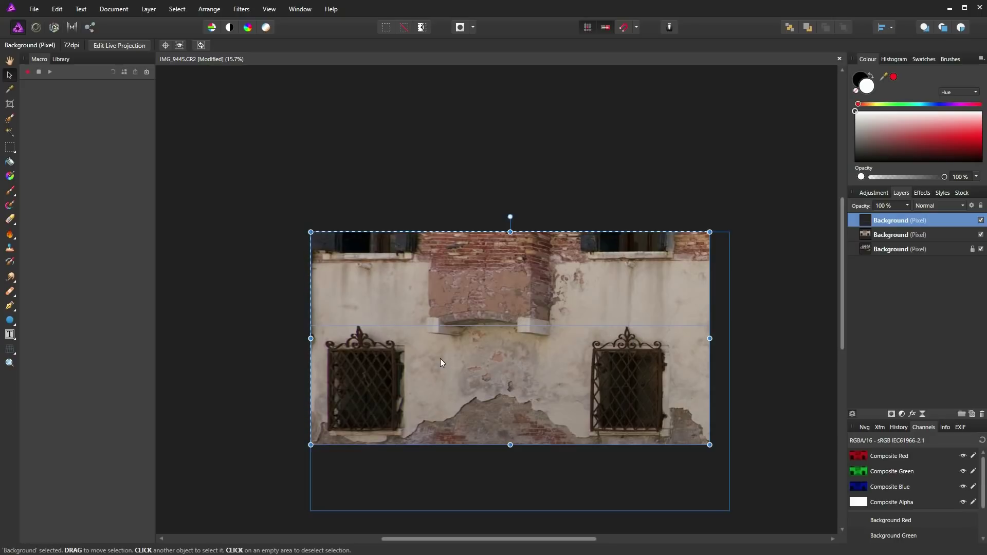
scroll(440, 359, "up", 1)
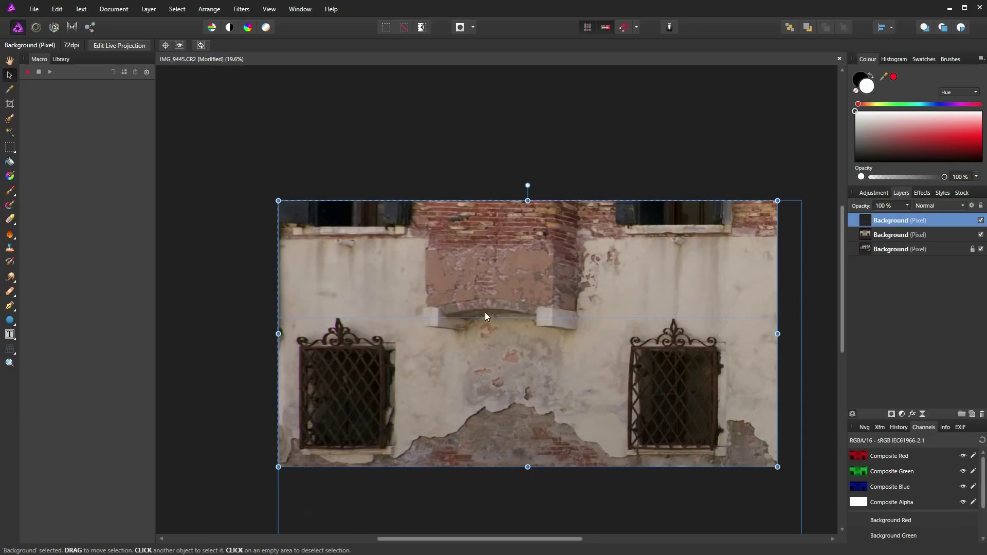
- Set the Clone Brush source to Current Layer & Below, sampling the left ornament's tip
left_click(9, 247)
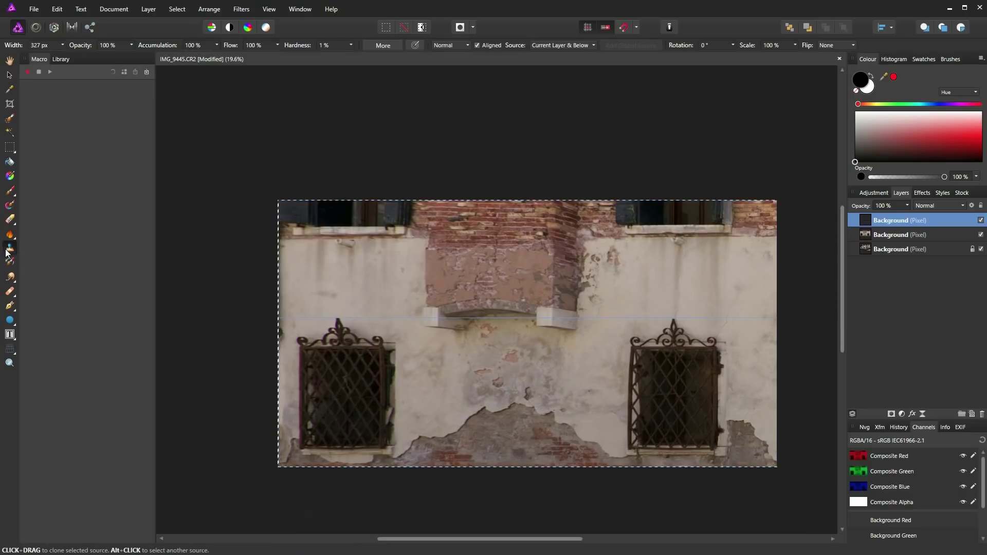
left_click(594, 46)
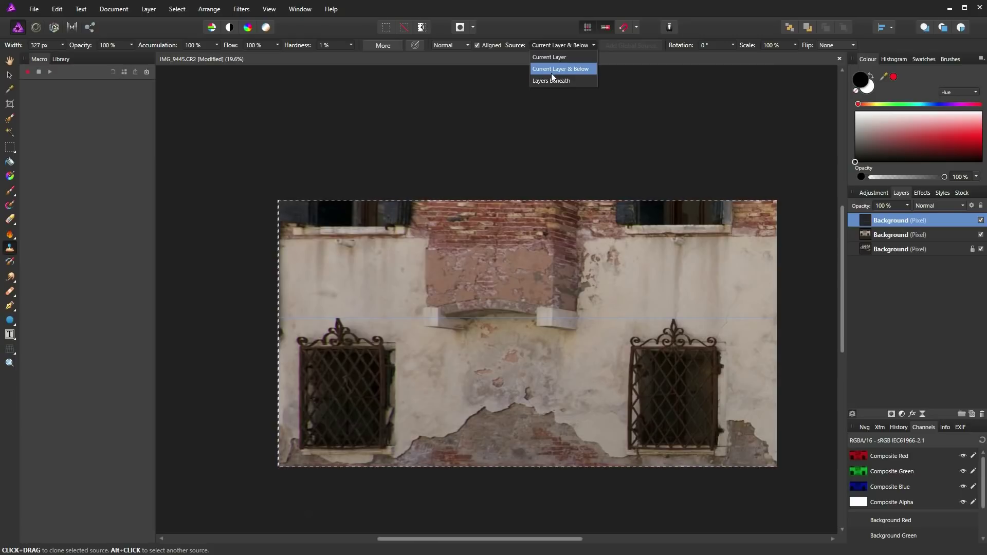
left_click(337, 318)
left_click(337, 318, "alt")
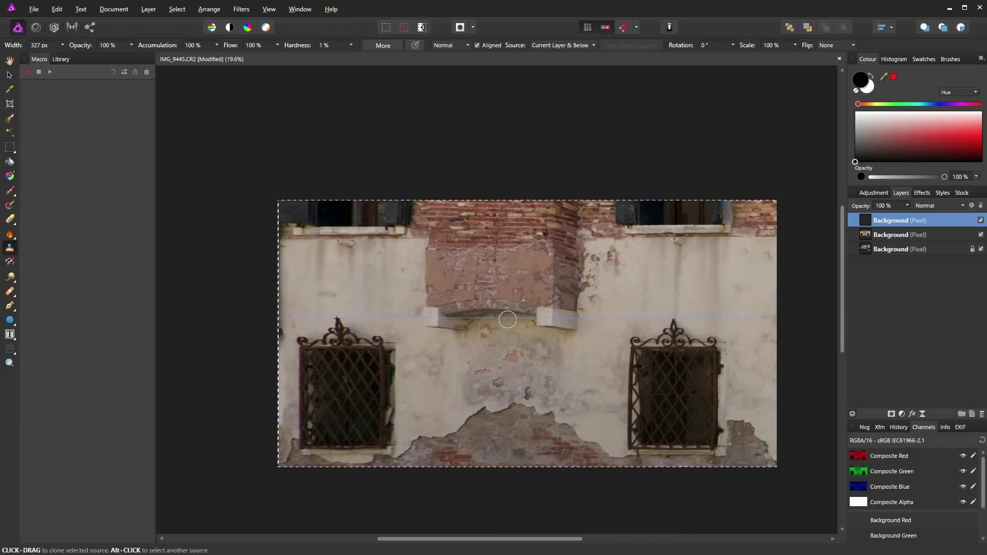
- Clone the ornament and iron bars into the middle window, covering its light stripe and right edge
mouse_move(507, 319)
left_mouse_down()
mouse_move(486, 341)
mouse_move(533, 338)
mouse_move(477, 343)
mouse_move(468, 360)
mouse_move(471, 427)
left_mouse_up()
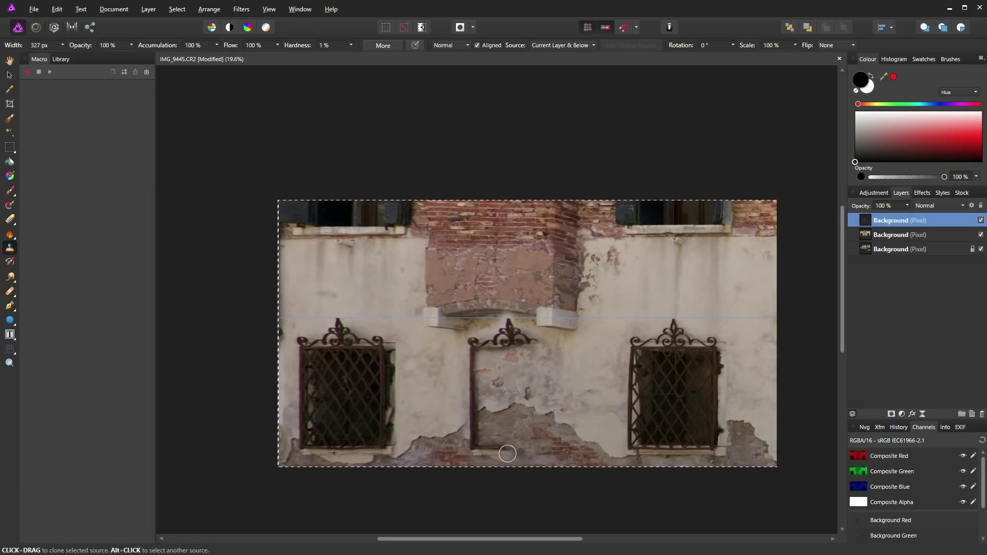
mouse_move(554, 441)
left_mouse_down()
mouse_move(550, 347)
mouse_move(498, 340)
mouse_move(479, 351)
mouse_move(481, 436)
mouse_move(492, 444)
mouse_move(494, 353)
mouse_move(510, 350)
mouse_move(507, 433)
mouse_move(502, 364)
mouse_move(512, 353)
mouse_move(537, 355)
mouse_move(537, 440)
left_mouse_up()
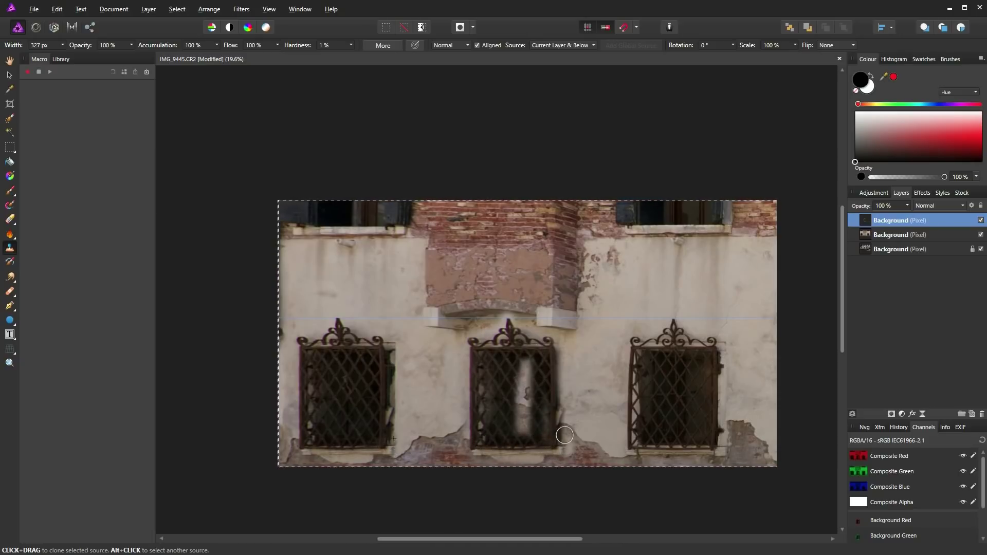
mouse_move(565, 435)
left_mouse_down()
mouse_move(558, 391)
mouse_move(536, 427)
mouse_move(524, 359)
mouse_move(515, 431)
mouse_move(529, 417)
mouse_move(511, 405)
mouse_move(500, 373)
mouse_move(488, 432)
mouse_move(485, 398)
left_mouse_up()
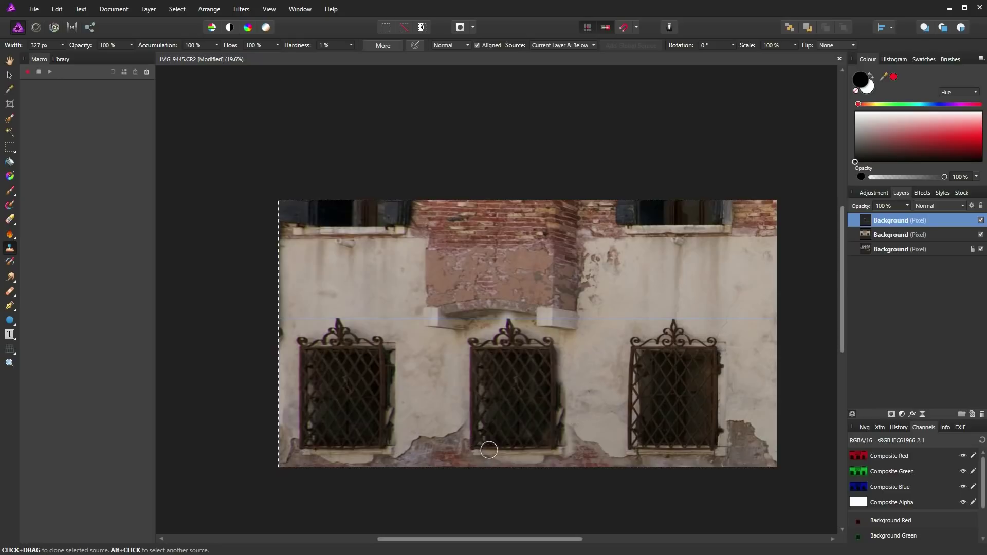
mouse_move(546, 388)
left_mouse_down()
mouse_move(560, 354)
mouse_move(551, 397)
mouse_move(563, 416)
mouse_move(560, 344)
left_mouse_up()
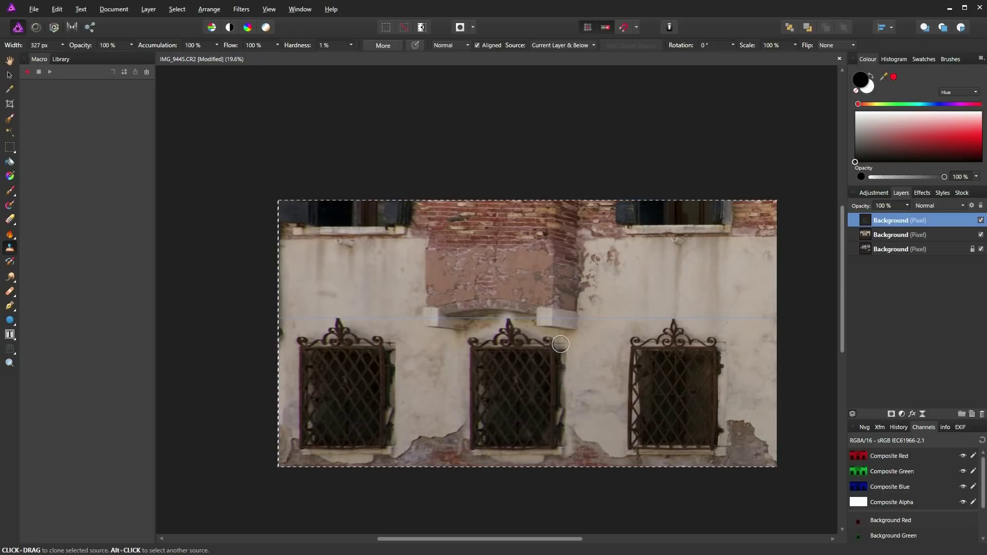
scroll(475, 353, "up", 4)
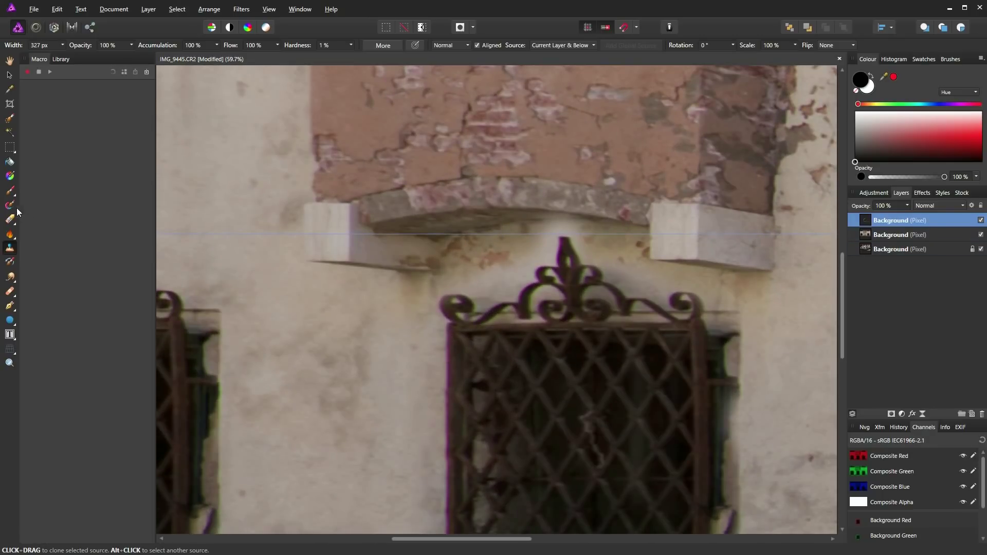
- Remove the 1166 px guide and erase excess clone above the grille with a smaller Erase Brush
left_click(9, 221)
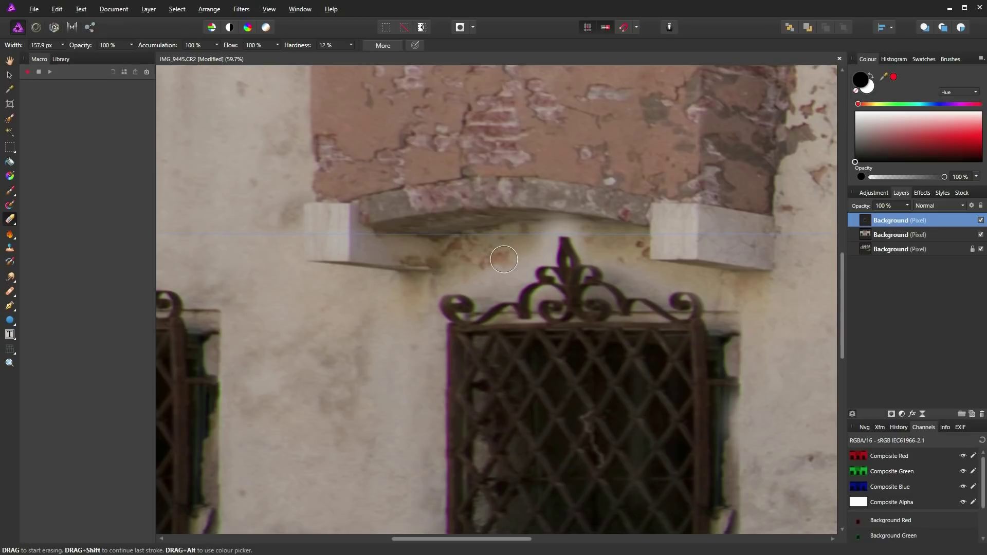
key("bracketleft")
key("bracketleft")
key("bracketleft")
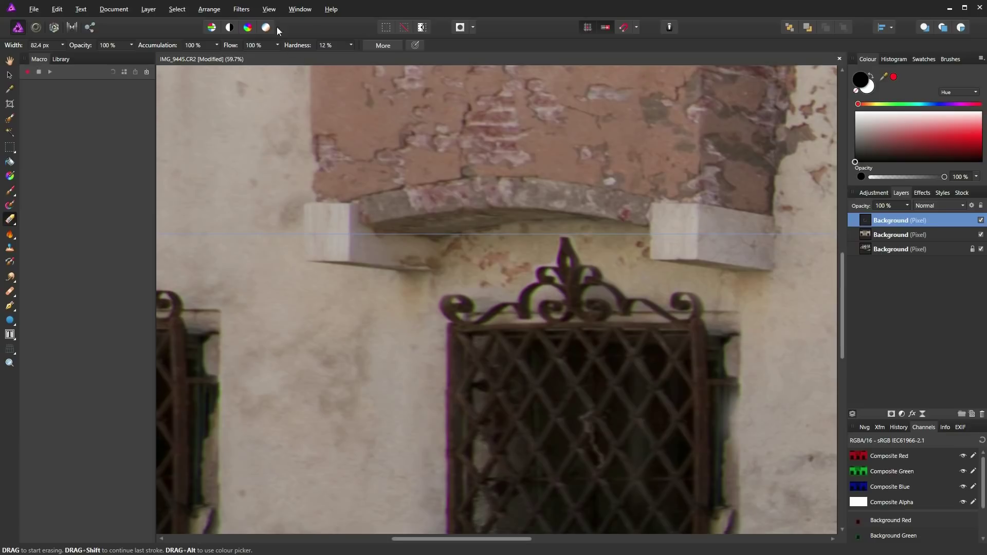
left_click(268, 9)
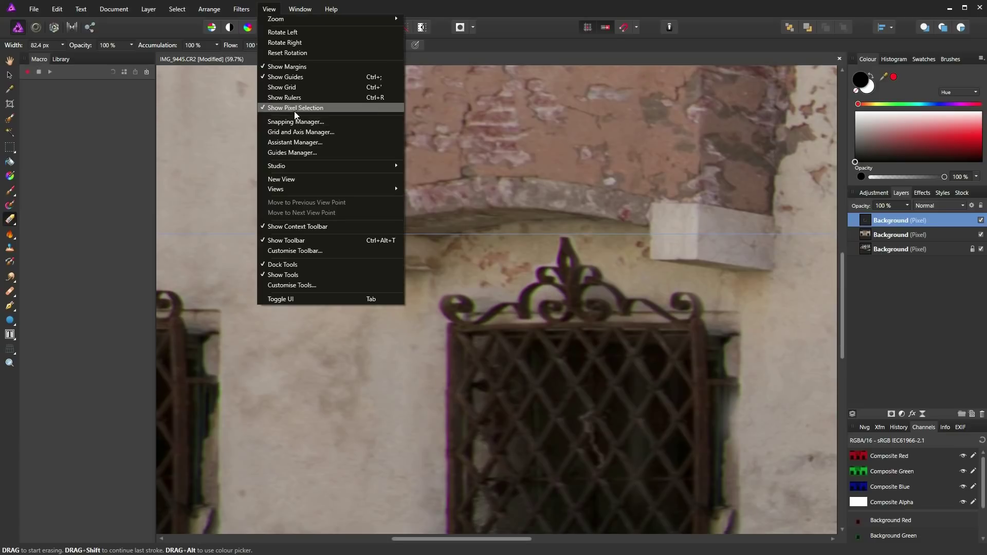
left_click(301, 153)
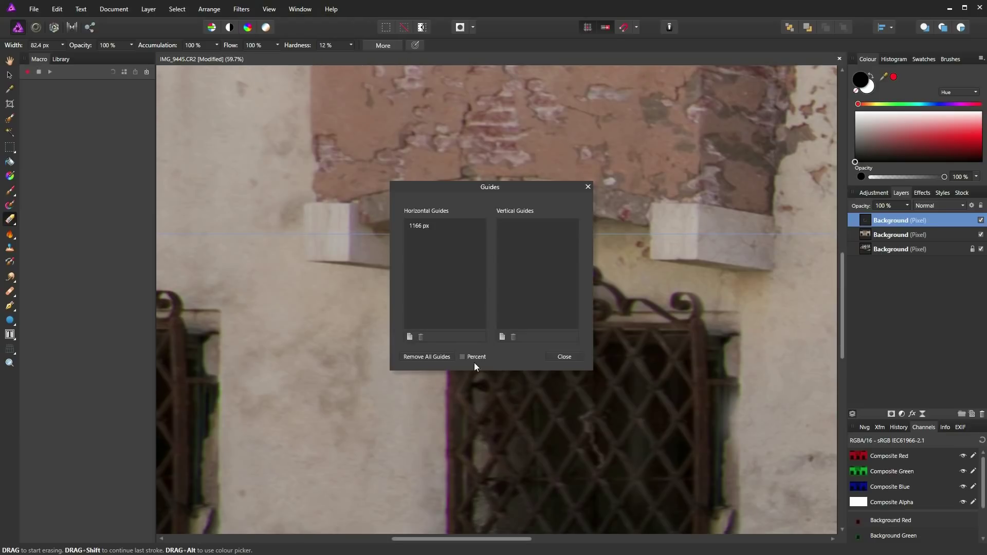
left_click(430, 357)
left_click(551, 358)
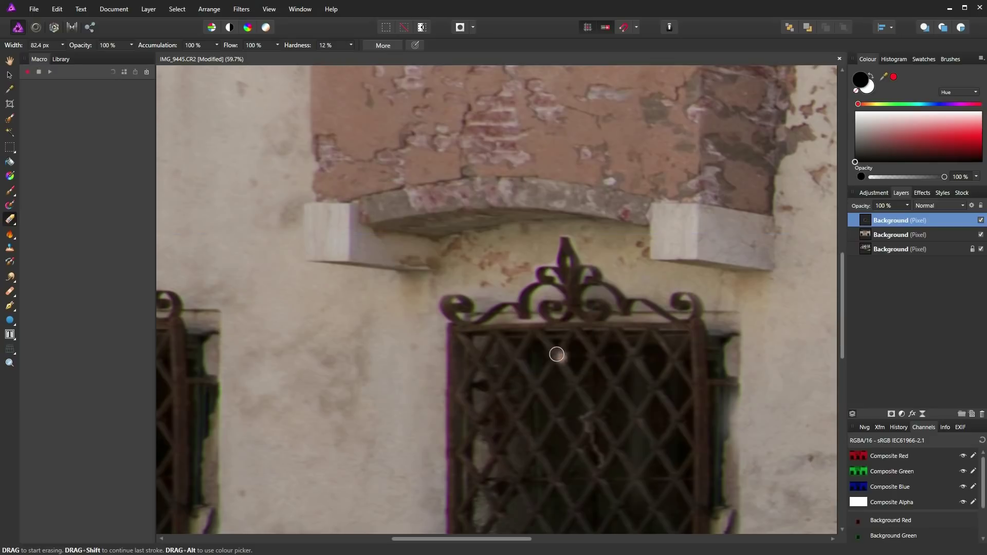
left_click_drag(519, 292, 467, 290)
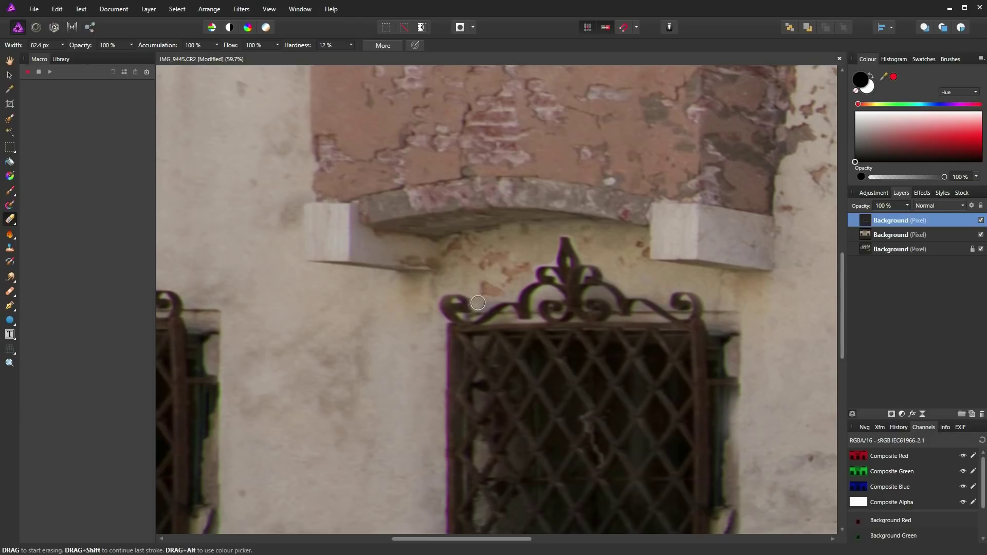
- Sample the right window's sill and clone its texture along the middle window's sill
scroll(496, 273, "down", 3)
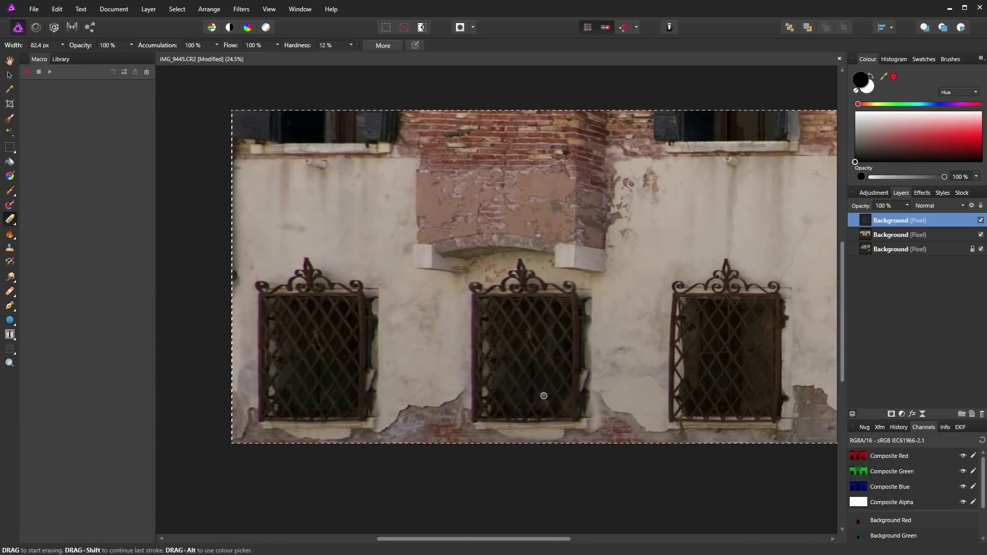
scroll(575, 426, "down", 1)
scroll(472, 396, "up", 3)
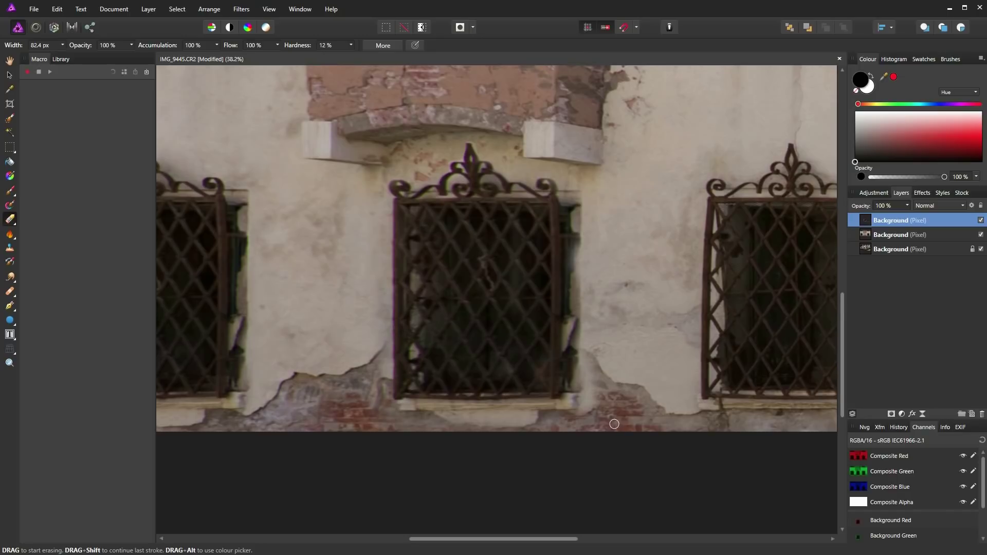
left_click(9, 252)
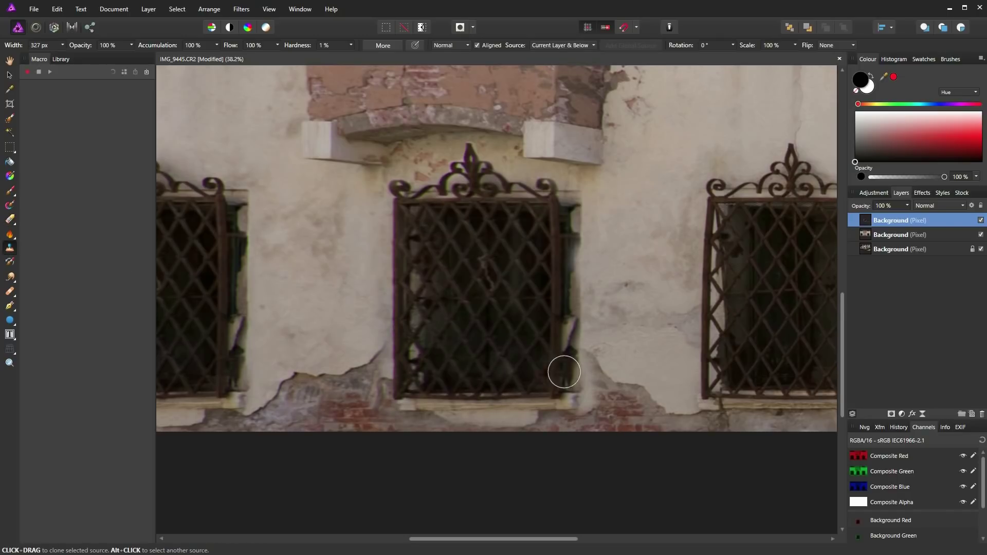
mouse_move(354, 368)
left_mouse_down()
mouse_move(515, 370)
mouse_move(365, 335)
left_mouse_up()
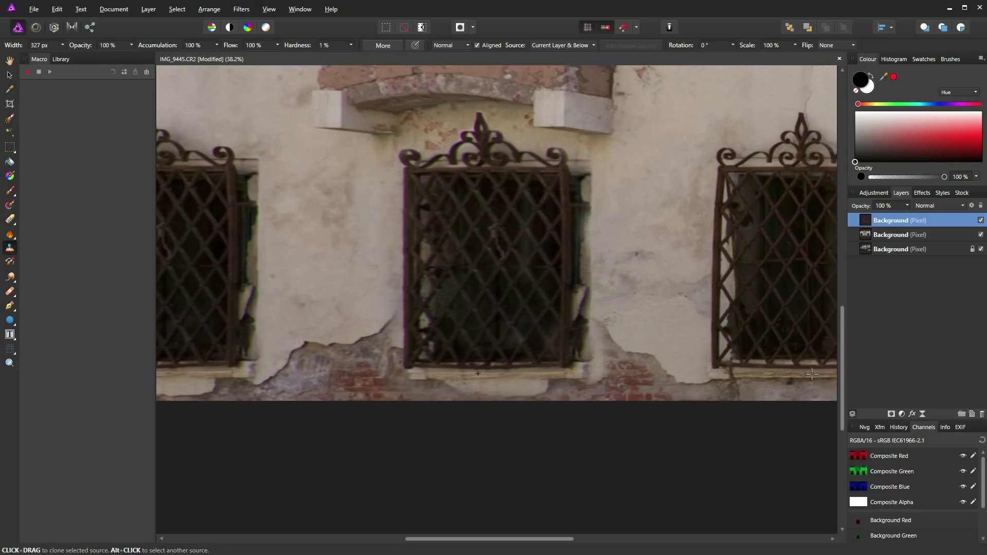
left_click(811, 374, "alt")
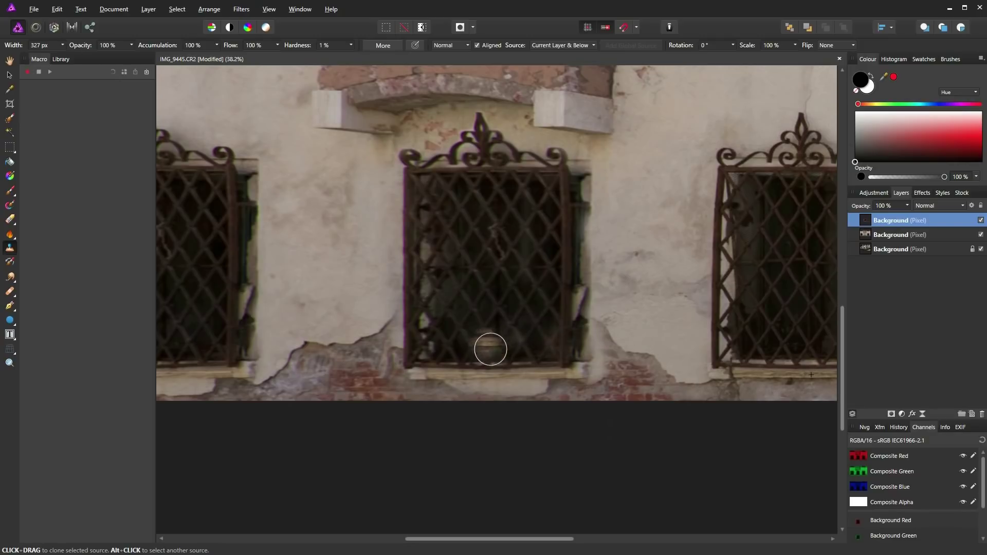
left_click_drag(493, 364, 489, 374)
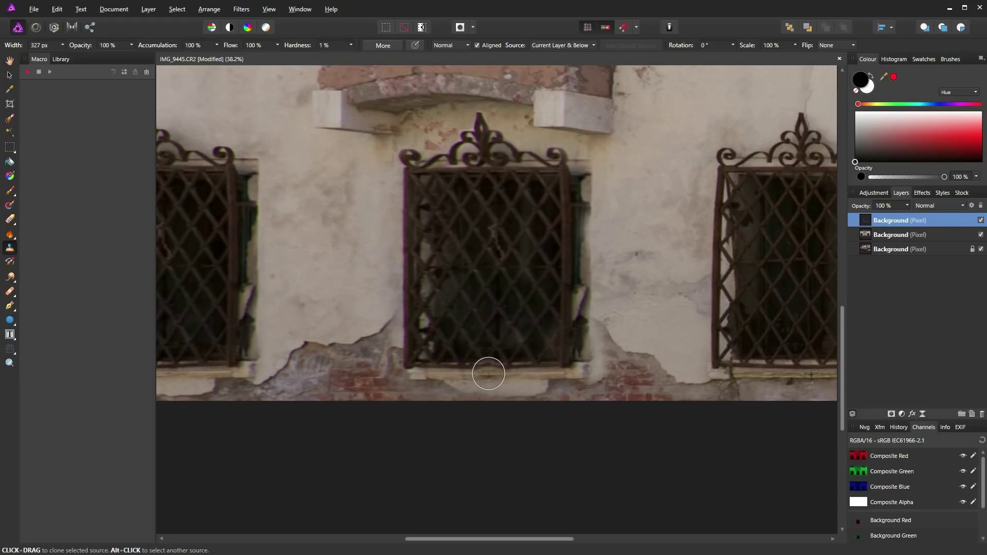
mouse_move(488, 374)
left_mouse_down()
mouse_move(523, 373)
mouse_move(458, 369)
mouse_move(600, 366)
mouse_move(531, 377)
left_mouse_up()
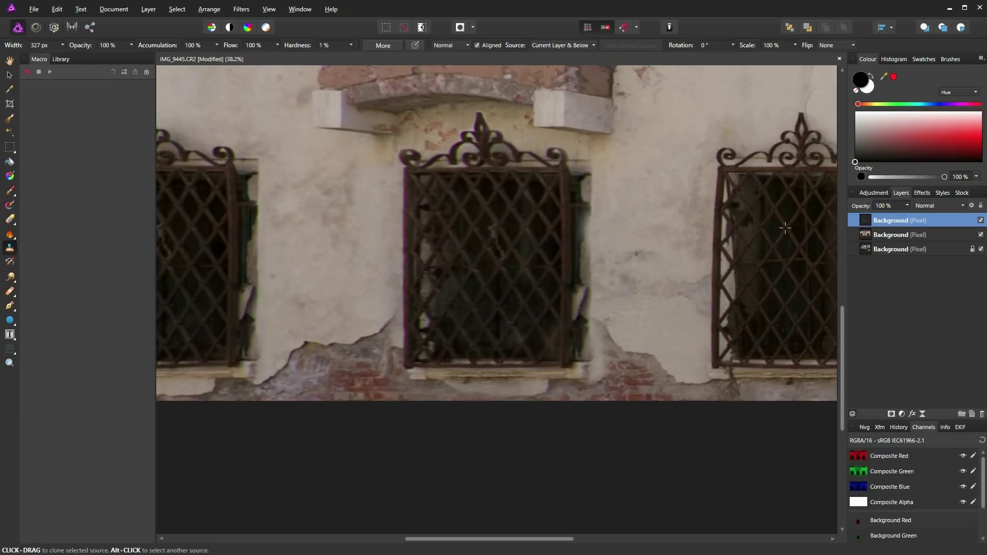
- Resample and clone more texture onto the ledge and grille of the middle window
left_click(785, 227, "alt")
left_click(458, 391)
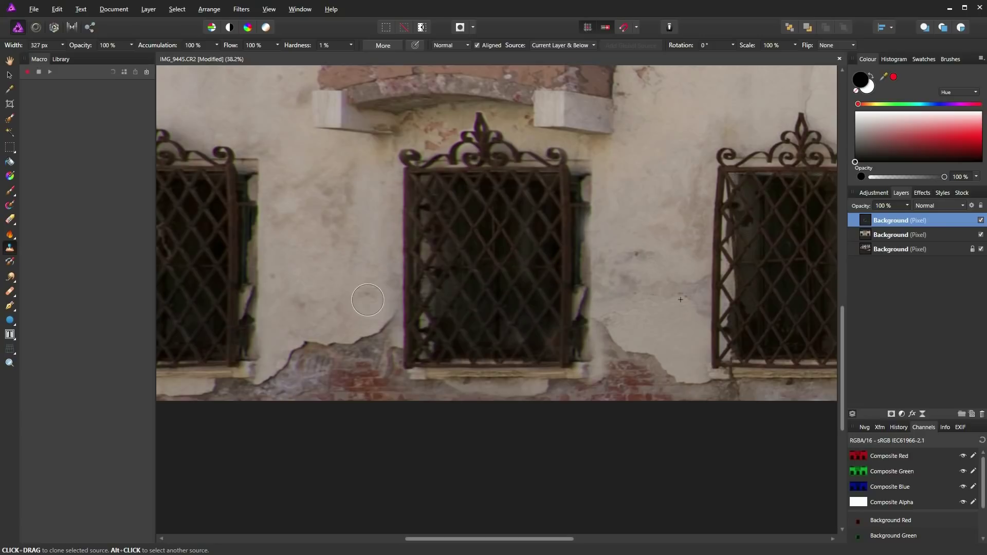
left_click_drag(410, 264, 535, 272)
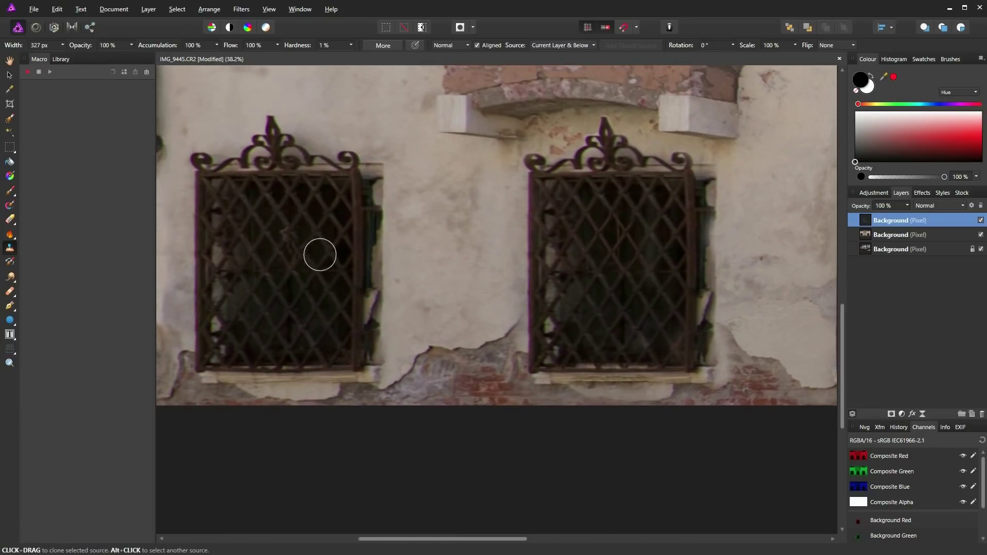
scroll(493, 255, "down", 4)
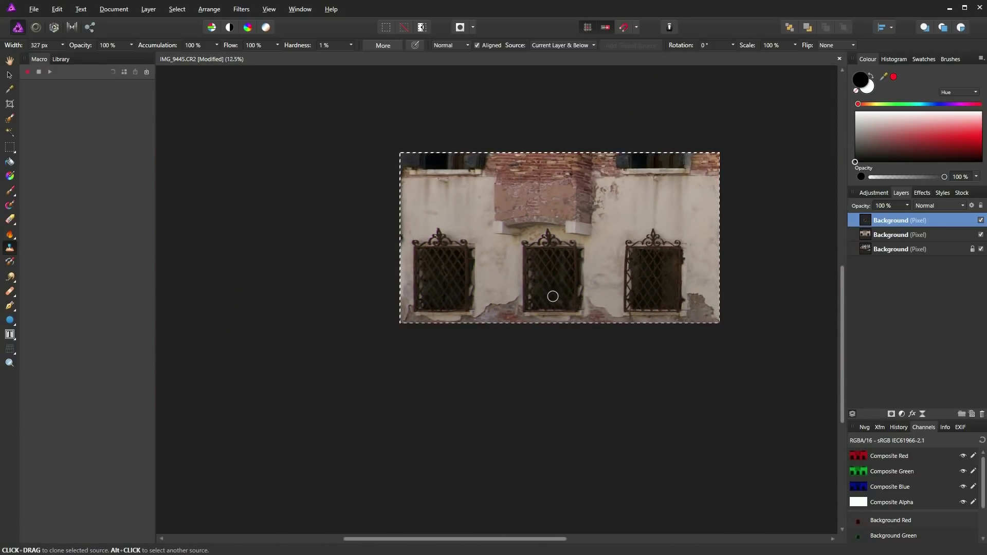
- Deselect and remove the top layer's live projection, returning the three-window wall to perspective
scroll(447, 299, "up", 2)
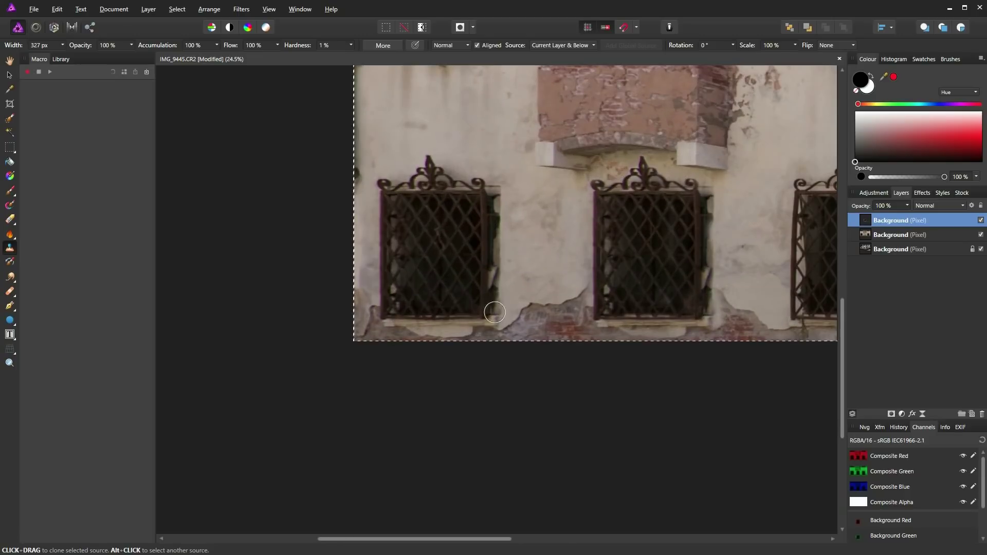
mouse_move(632, 262)
left_mouse_down()
mouse_move(502, 291)
mouse_move(467, 344)
mouse_move(480, 385)
left_mouse_up()
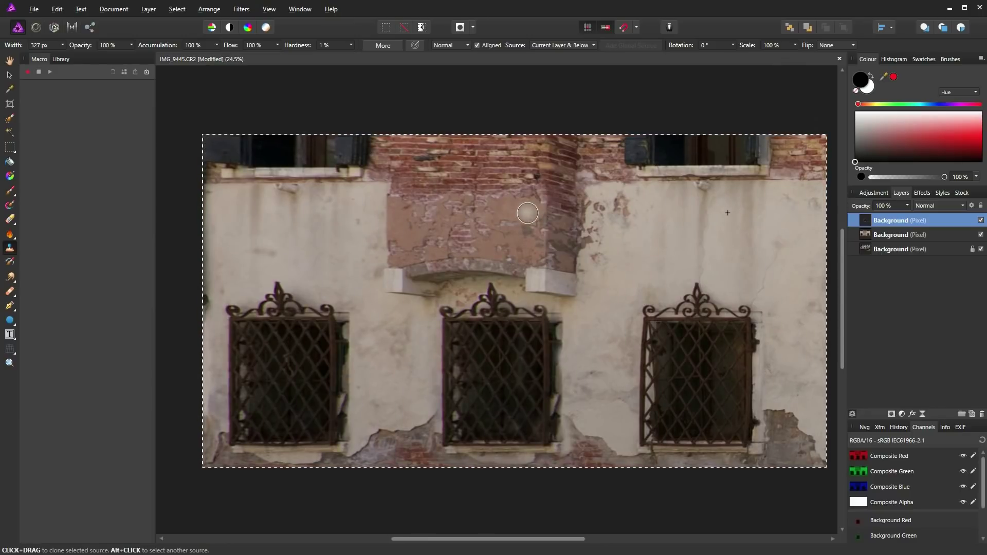
key("ctrl+d")
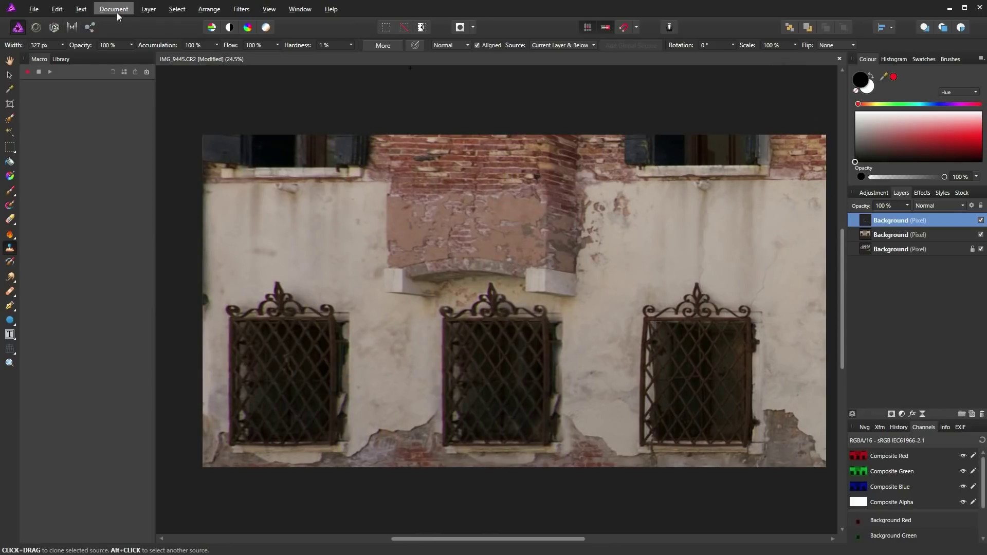
left_click(149, 9)
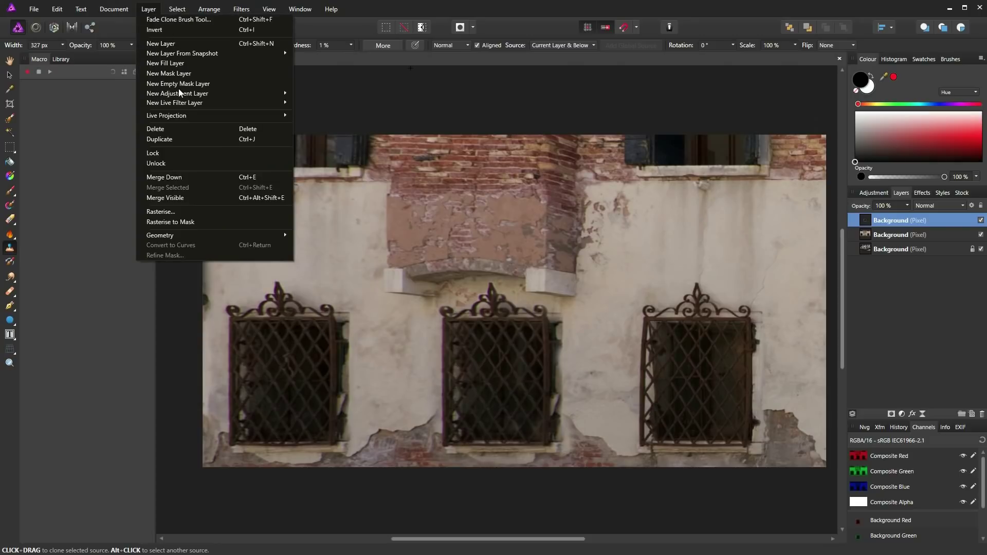
mouse_move(193, 117)
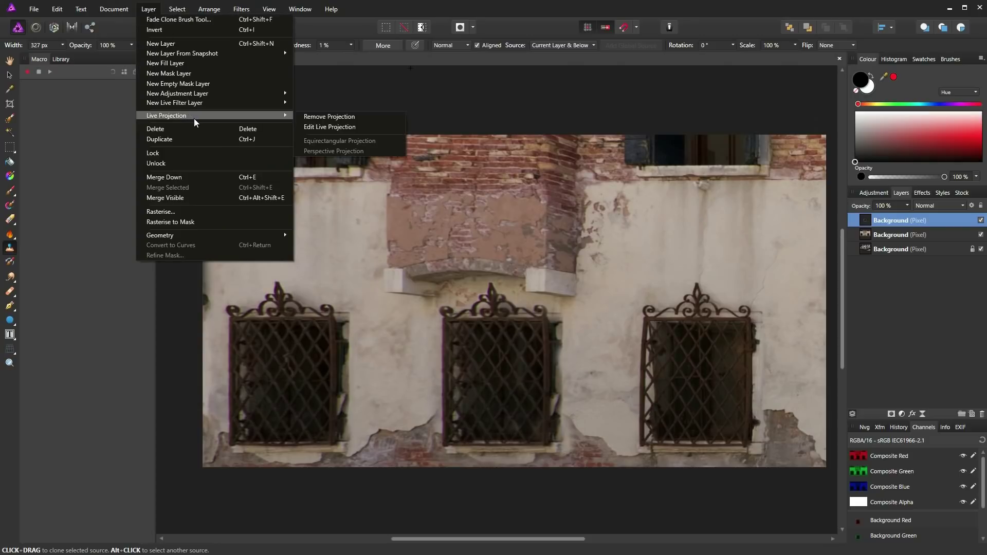
left_click(327, 116)
key("e")
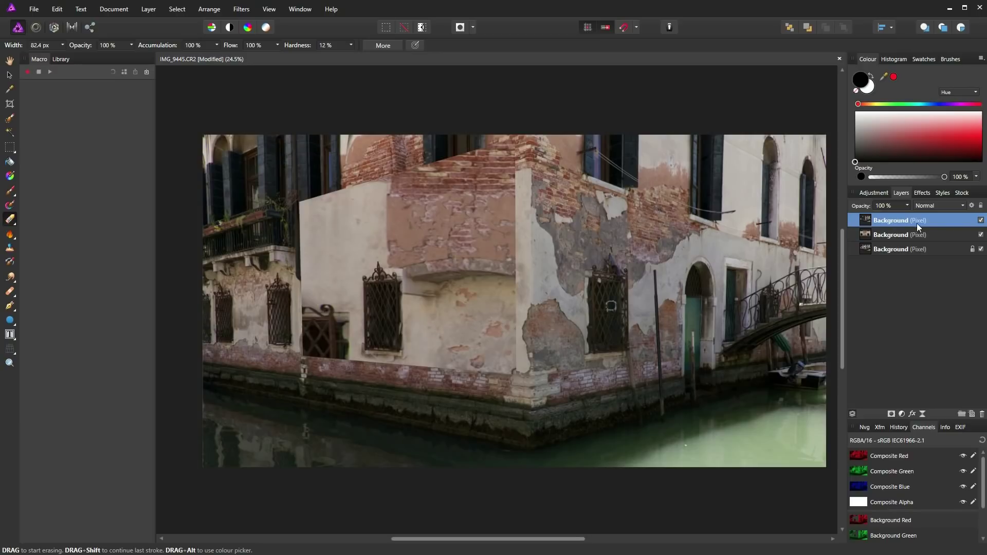
- Remove the live perspective projection from the middle Background layer via Layer > Live Projection
left_click(865, 238)
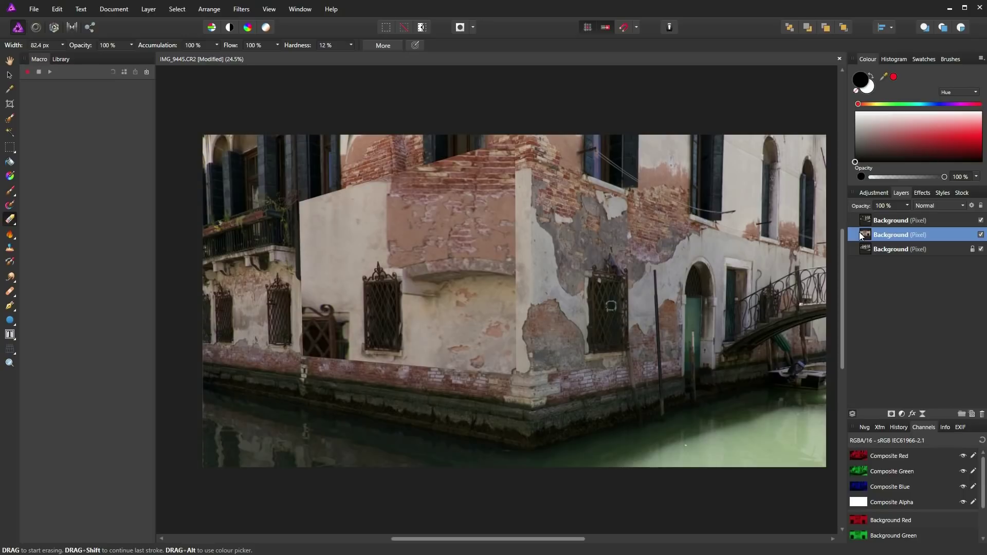
left_click(149, 9)
mouse_move(190, 115)
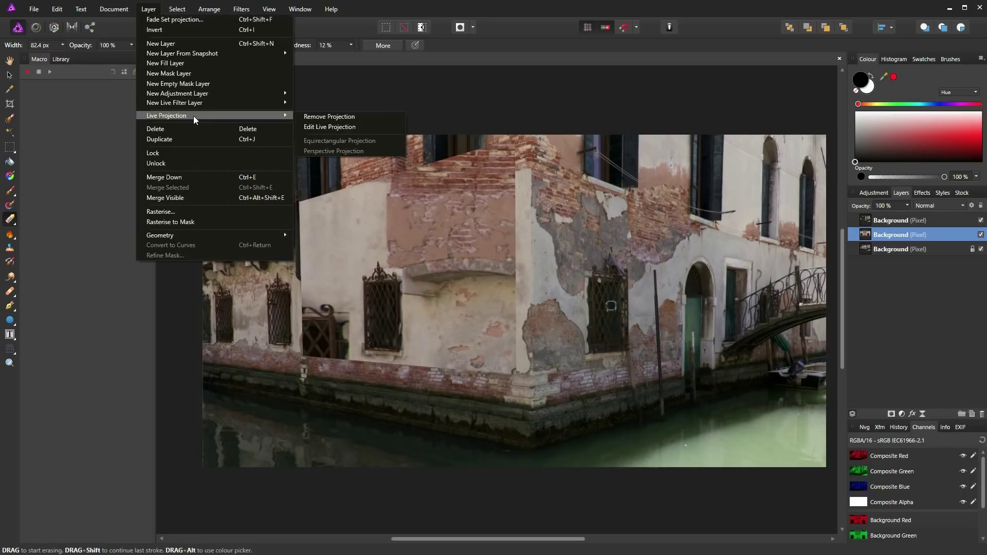
left_click(331, 116)
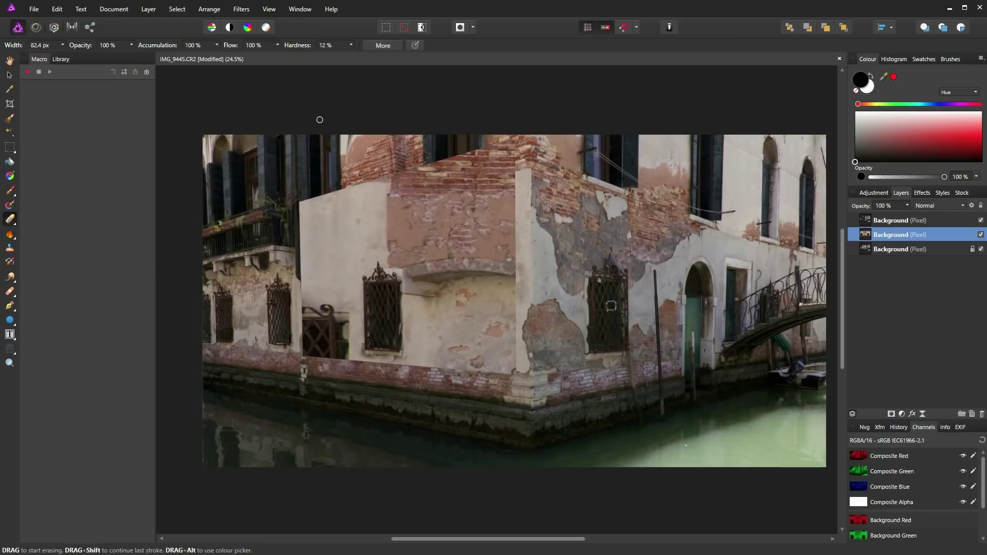